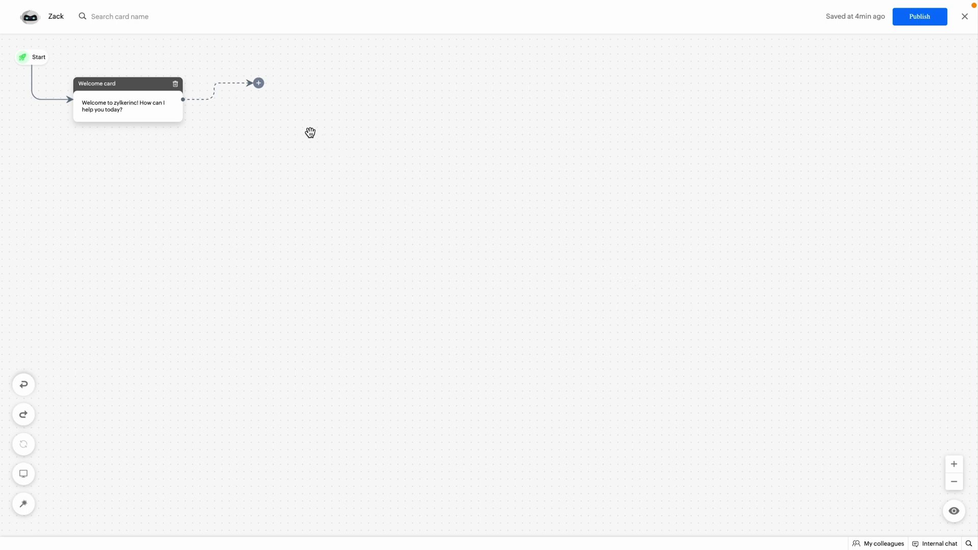
- Open the block library after the Welcome card and scroll down to the Data Blocks
left_click(259, 83)
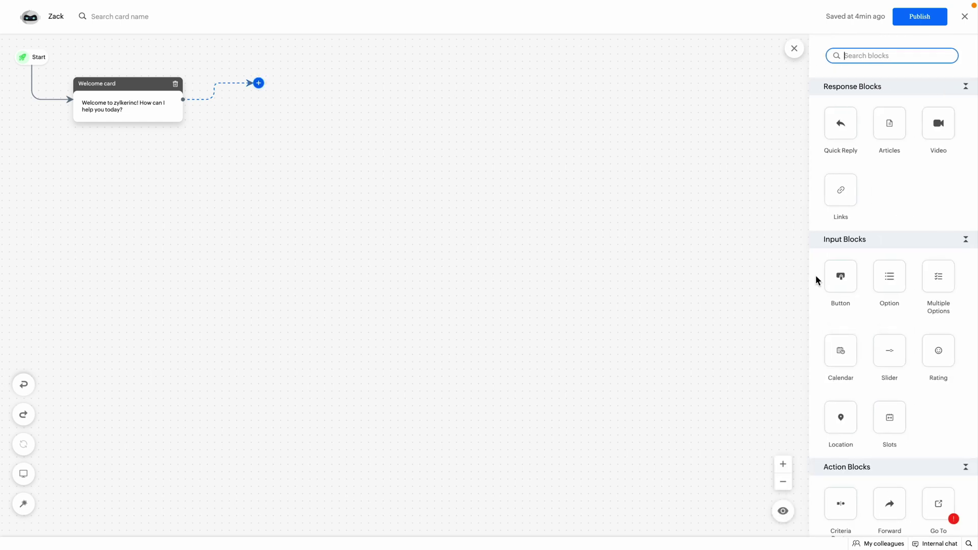
scroll(842, 332, "down", 9)
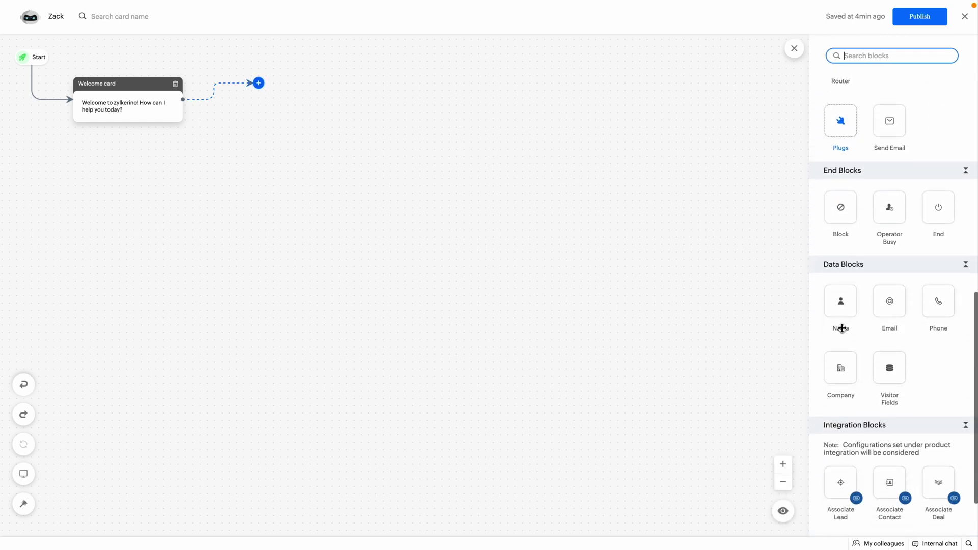
scroll(838, 289, "down", 1)
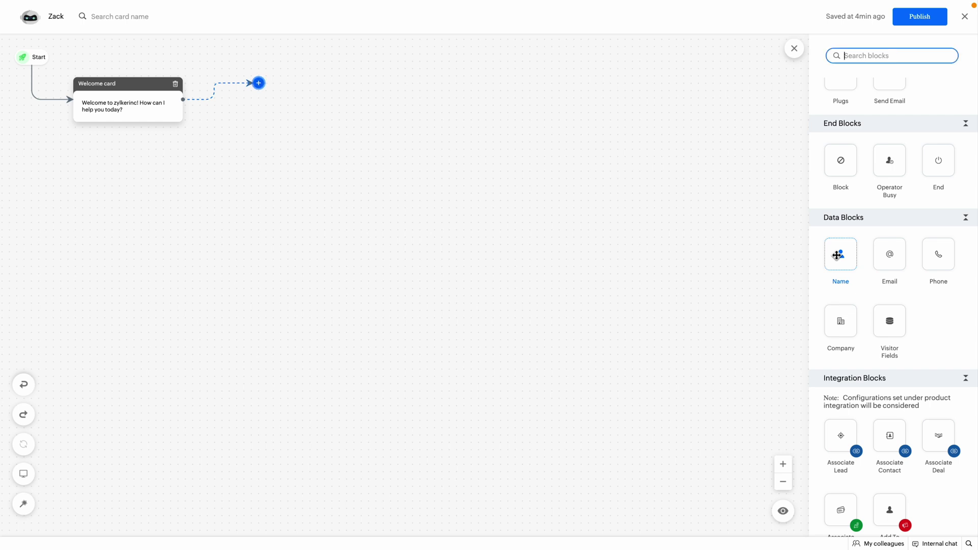
- Add Name Card 2 asking "What's your name?" after the Welcome card, checking its fields and advanced options
left_click_drag(836, 256, 266, 86)
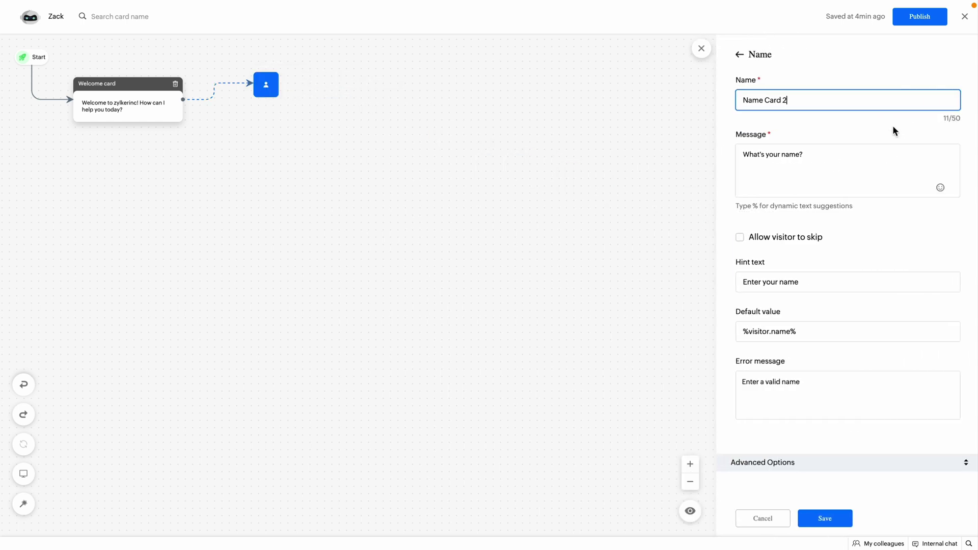
left_click(841, 158)
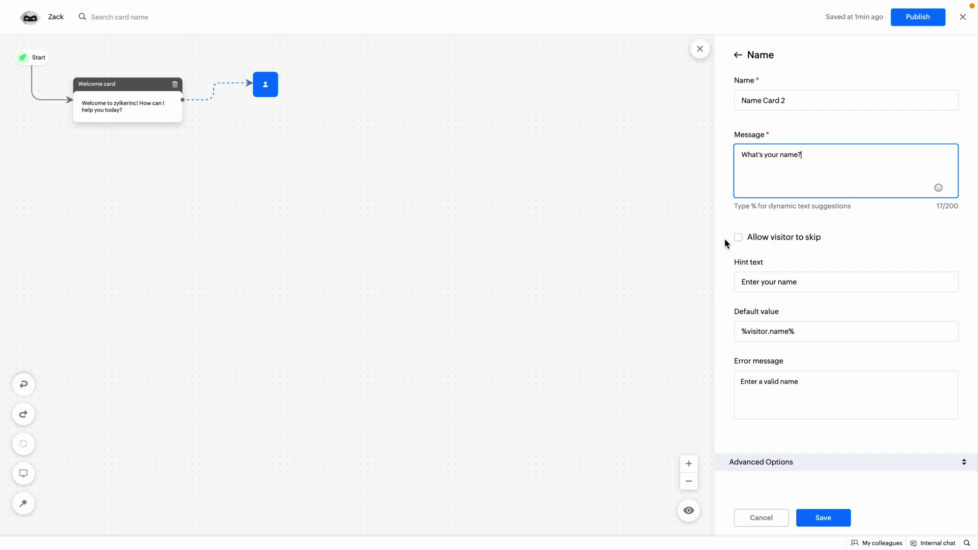
left_click(740, 240)
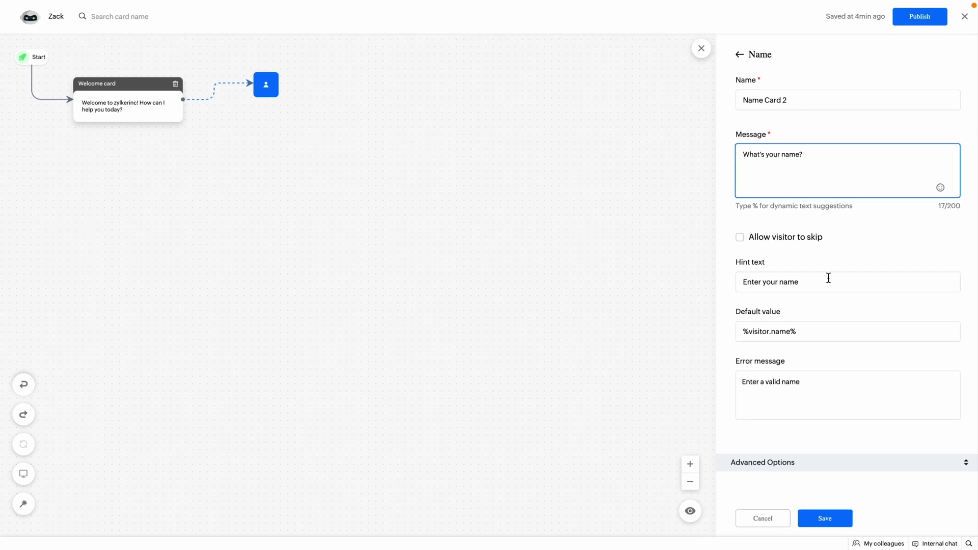
left_click(827, 278)
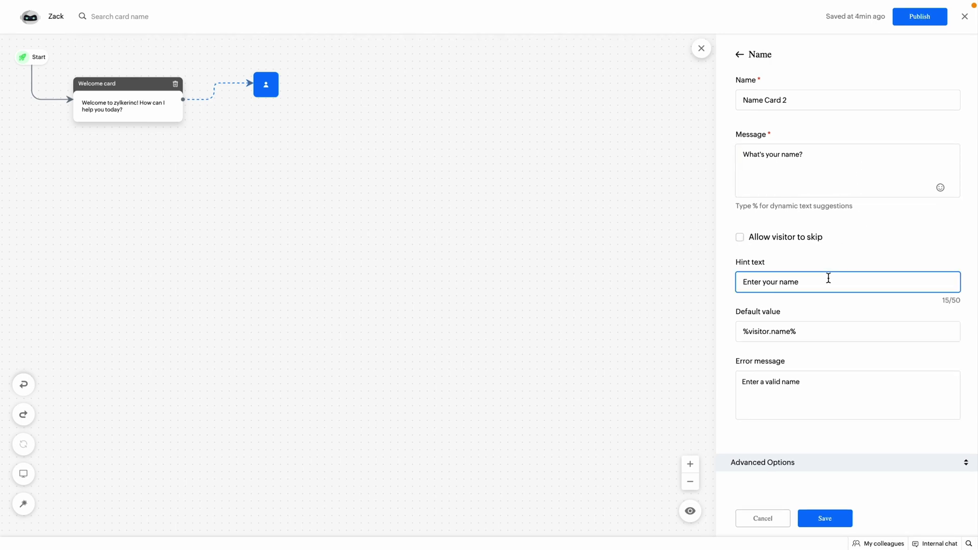
left_click(828, 331)
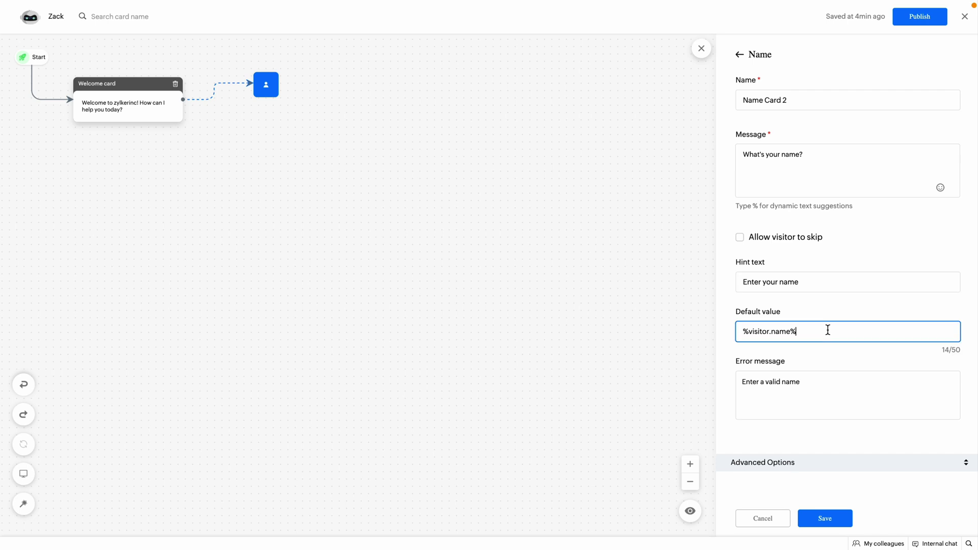
left_click(829, 383)
left_click(828, 461)
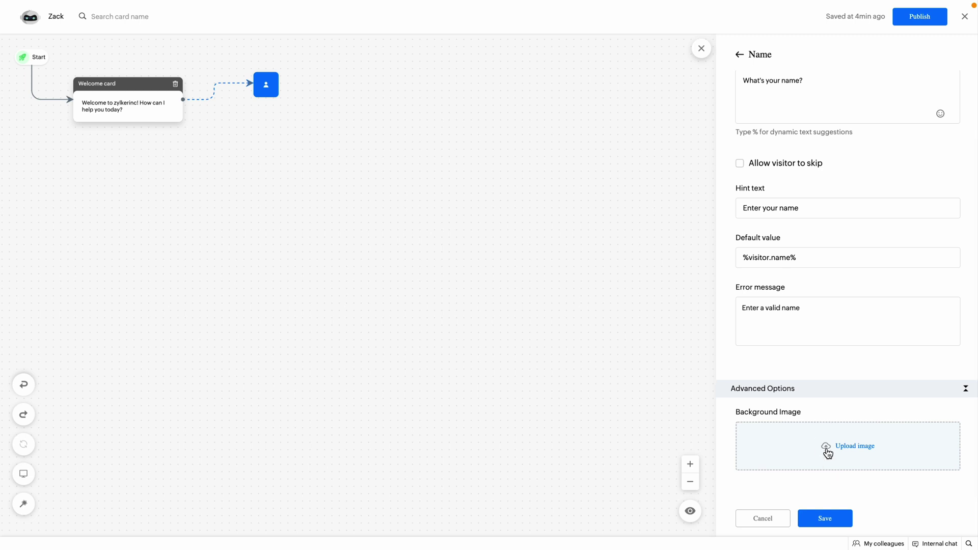
left_click(826, 519)
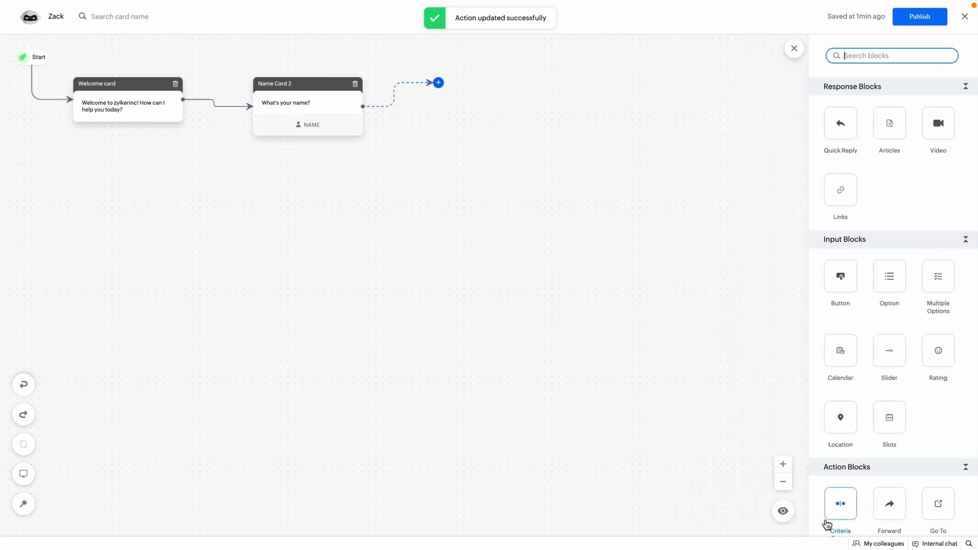
- Drop an Email block after Name Card 2, review its "What's your email?" question, and save it
scroll(828, 522, "down", 10)
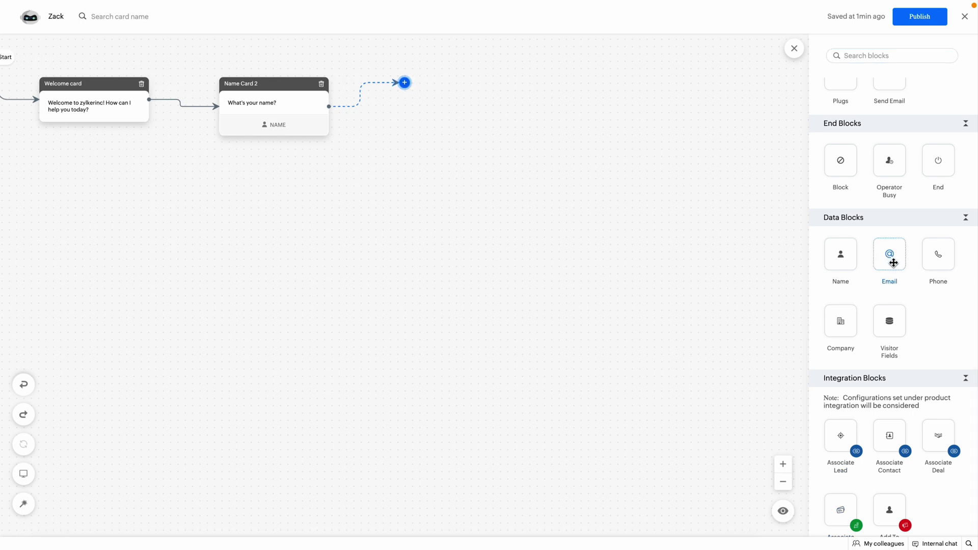
left_click_drag(894, 263, 422, 98)
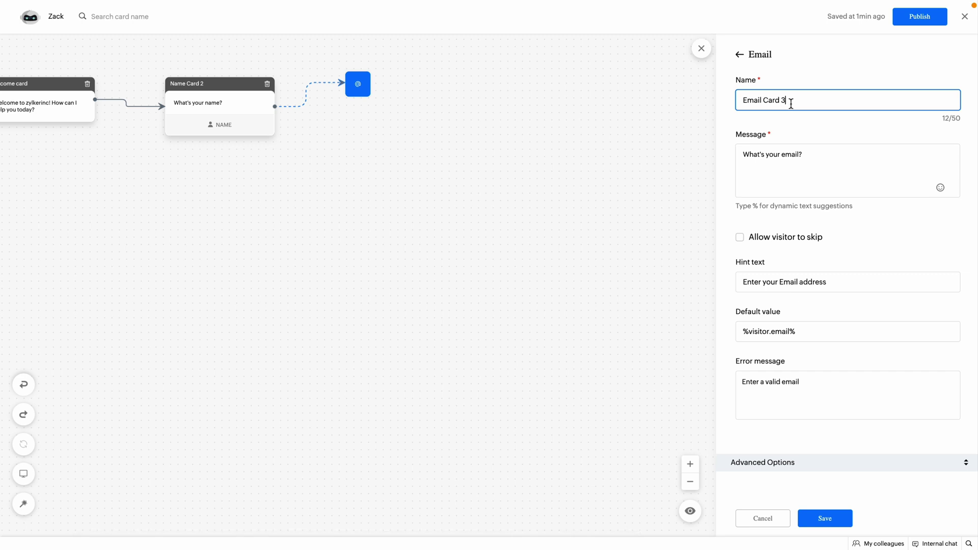
left_click(814, 169)
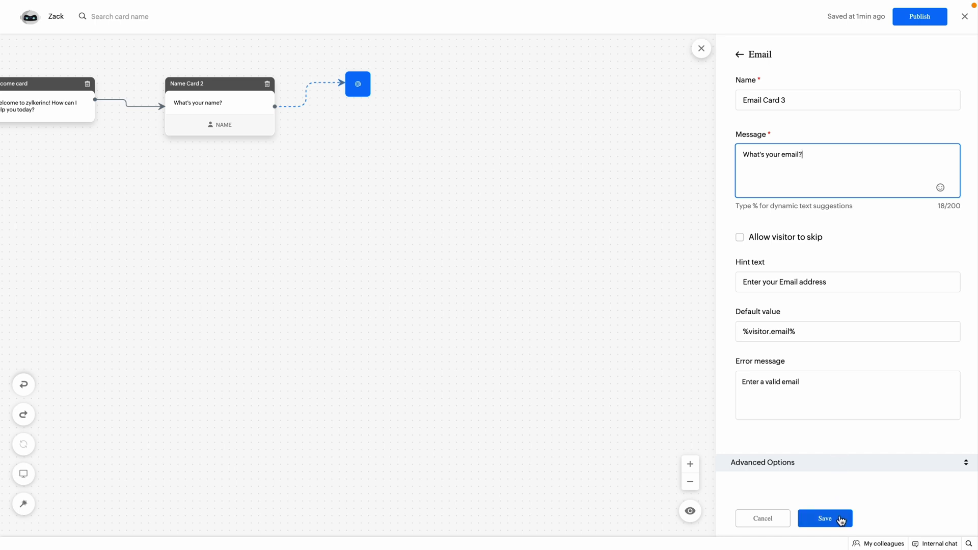
left_click(841, 519)
scroll(841, 518, "down", 10)
- Add Phone Card 4 after Email Card 3, letting visitors skip it, with Canada (+1) as country code
left_click_drag(942, 255, 549, 96)
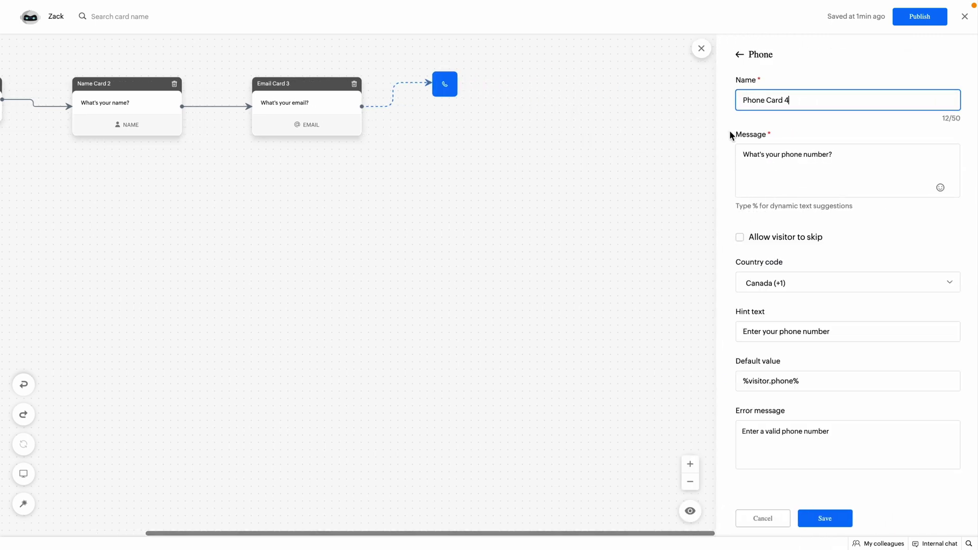
left_click(842, 163)
left_click(740, 240)
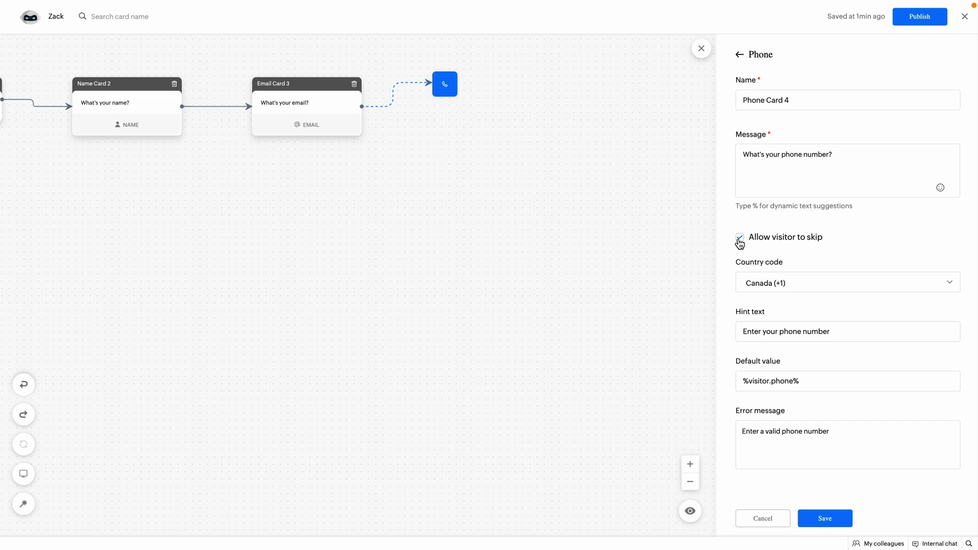
left_click(828, 281)
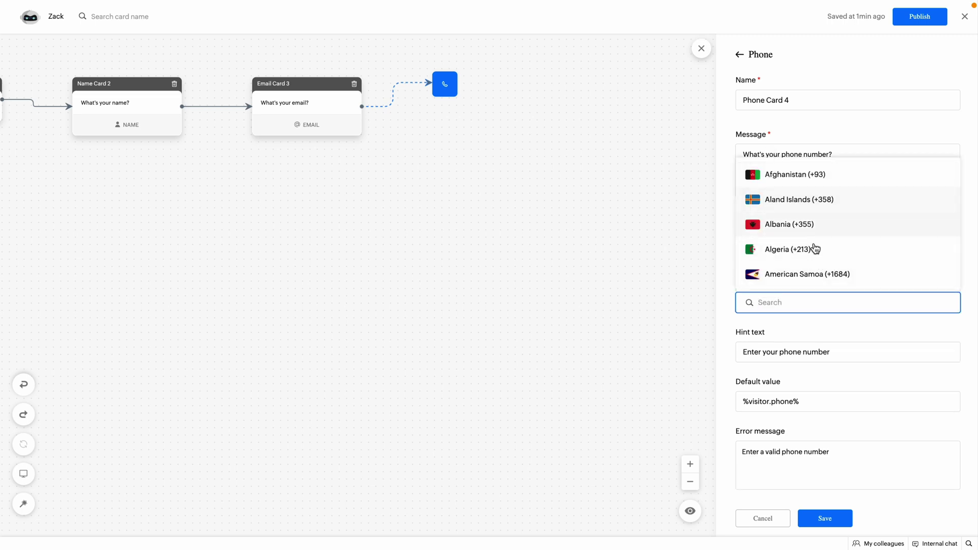
left_click(825, 321)
left_click(850, 334)
left_click(840, 379)
left_click(836, 522)
- Add Company Card 5 asking "What's your company name?" at the end of the flow and save it
scroll(839, 524, "down", 10)
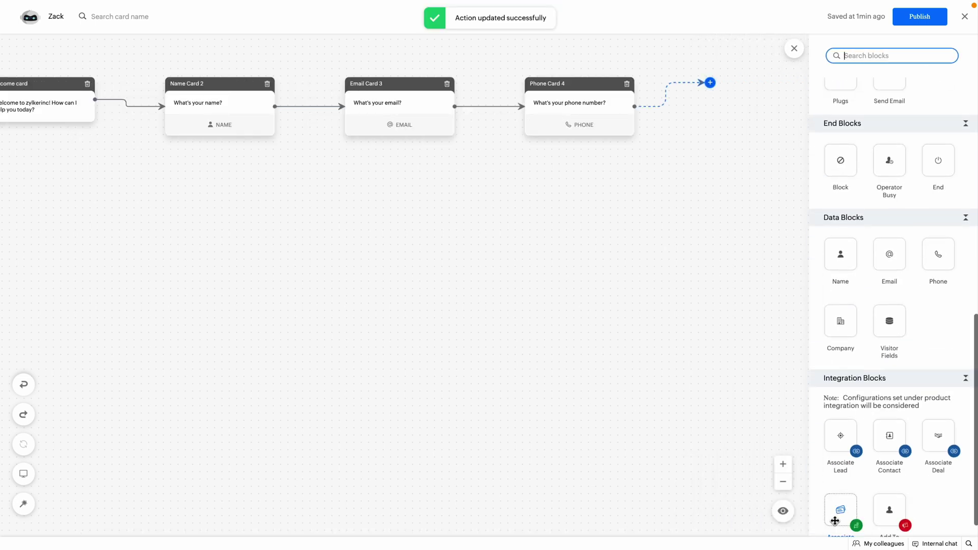
left_click_drag(853, 306, 715, 92)
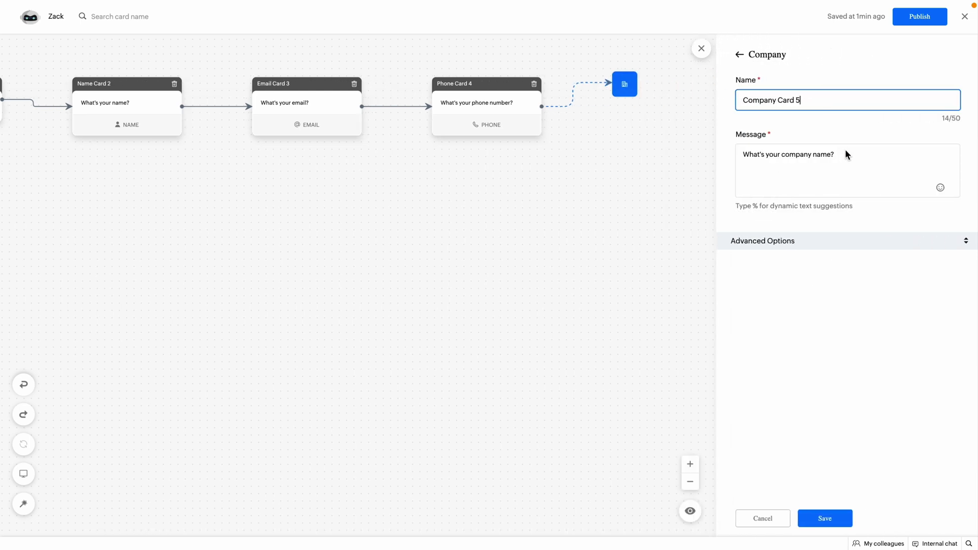
left_click(853, 164)
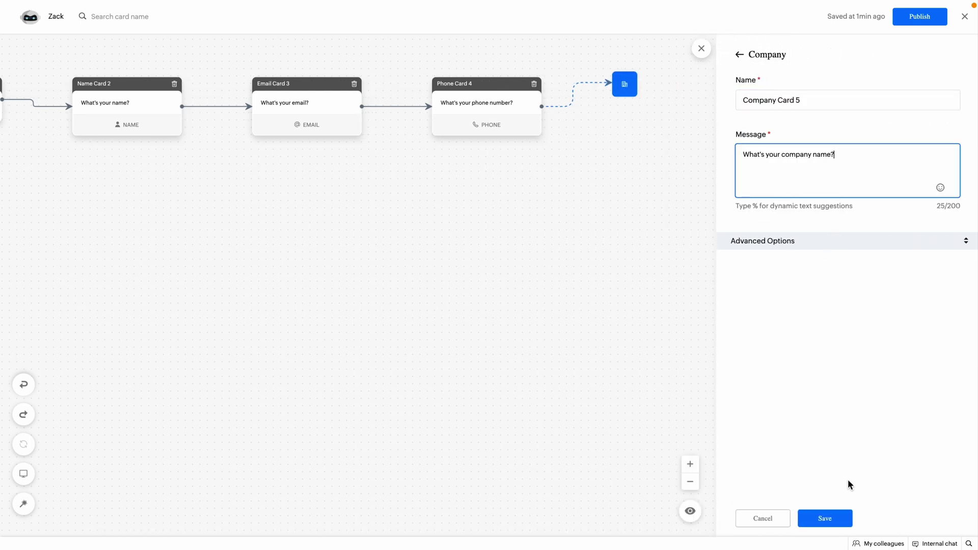
left_click(844, 515)
scroll(846, 510, "down", 10)
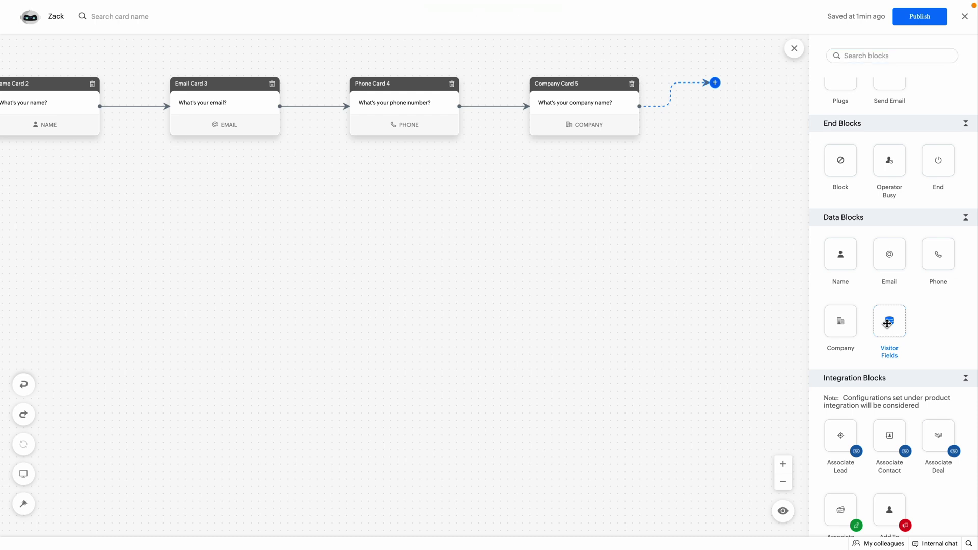
- Add Visitor Fields Card 6 asking "Please state your issue here." with String as the answer type
left_click_drag(888, 323, 730, 88)
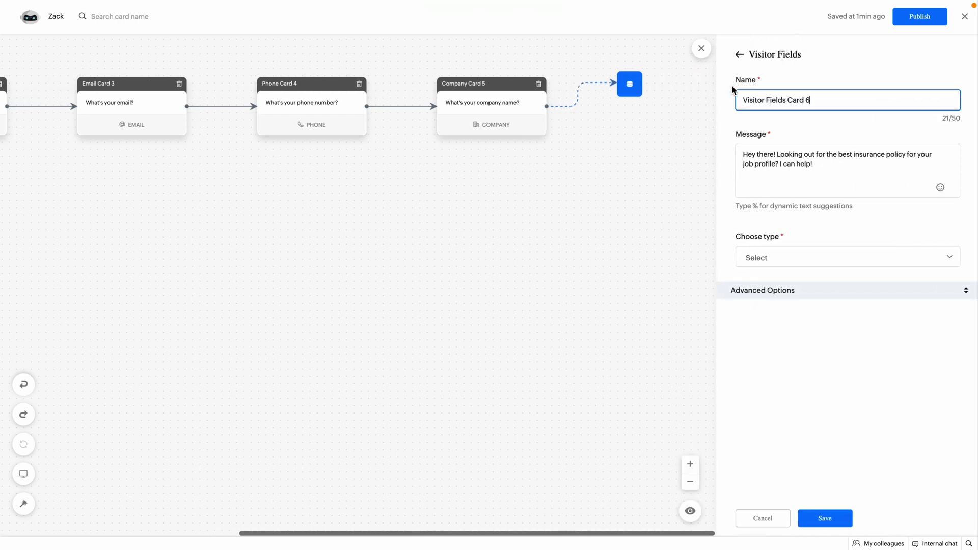
left_click(836, 166)
key("ctrl+a")
key("BackSpace")
type("Pleas")
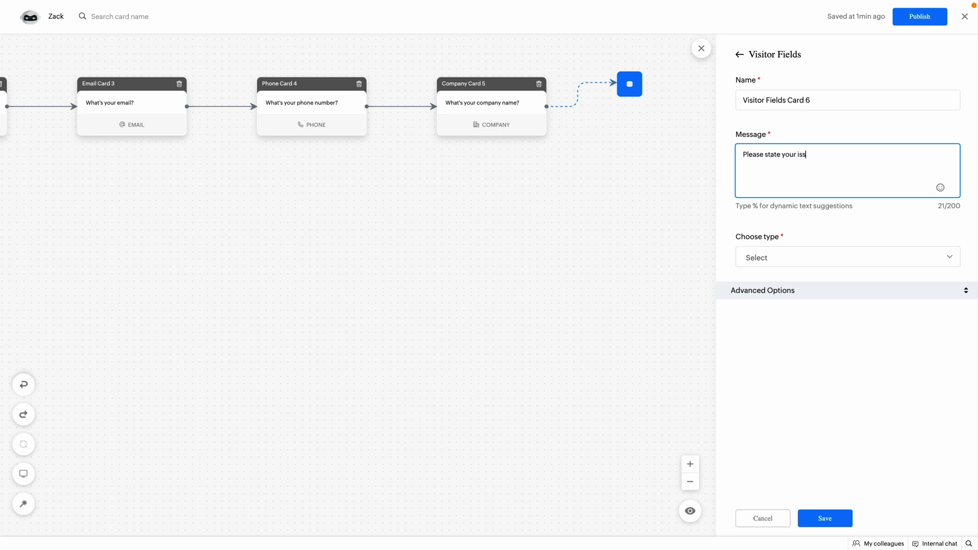
left_click(815, 258)
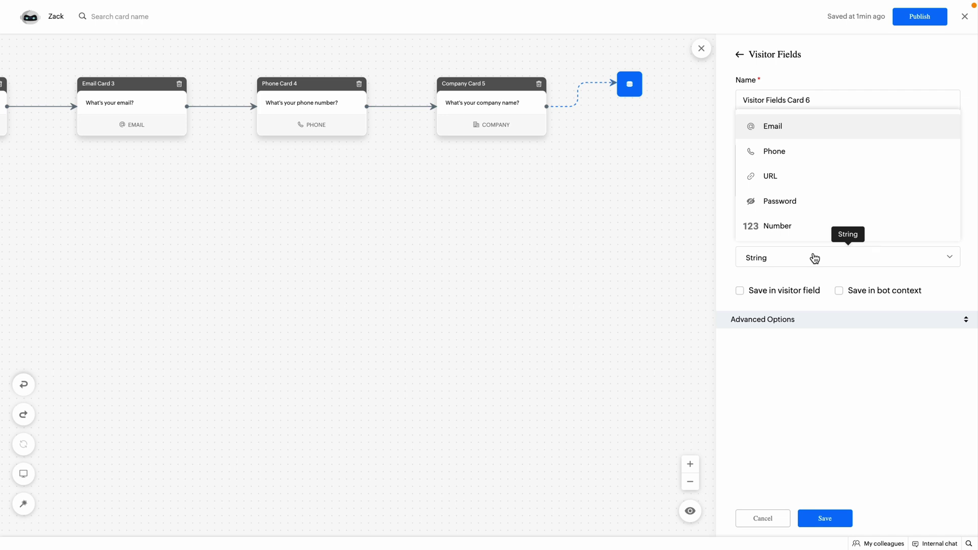
scroll(813, 199, "down", 1)
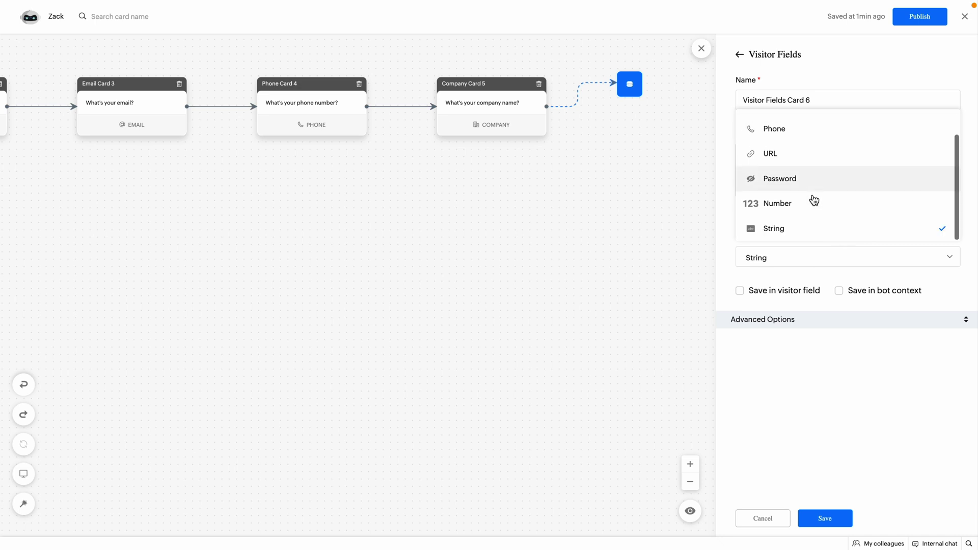
left_click(818, 230)
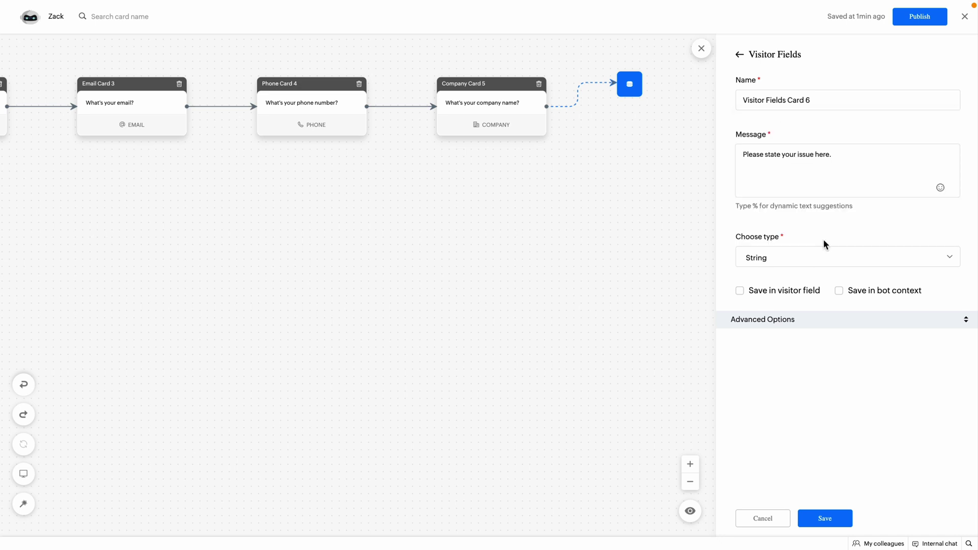
left_click(829, 519)
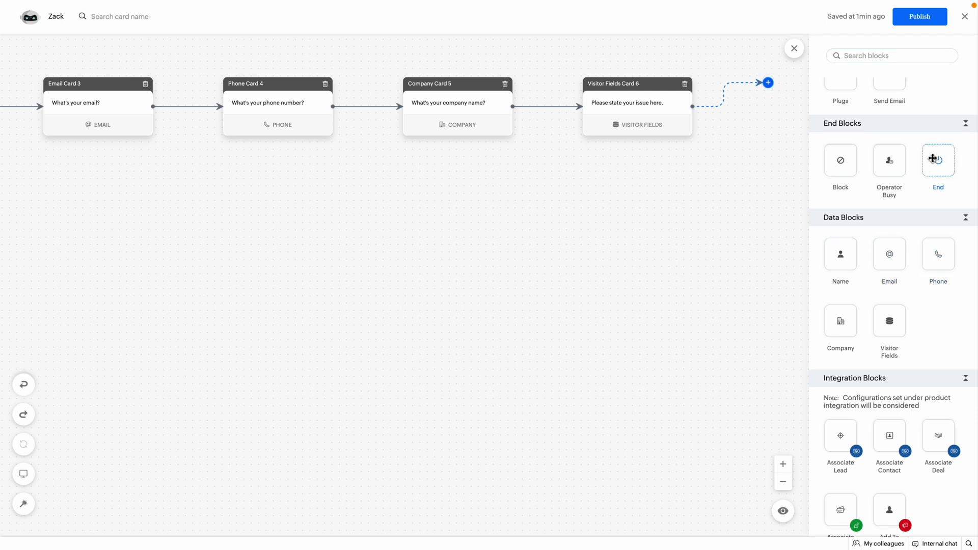
- Append End Card 7 with the default "Thank you for contacting us." message and save it
left_click_drag(932, 159, 769, 83)
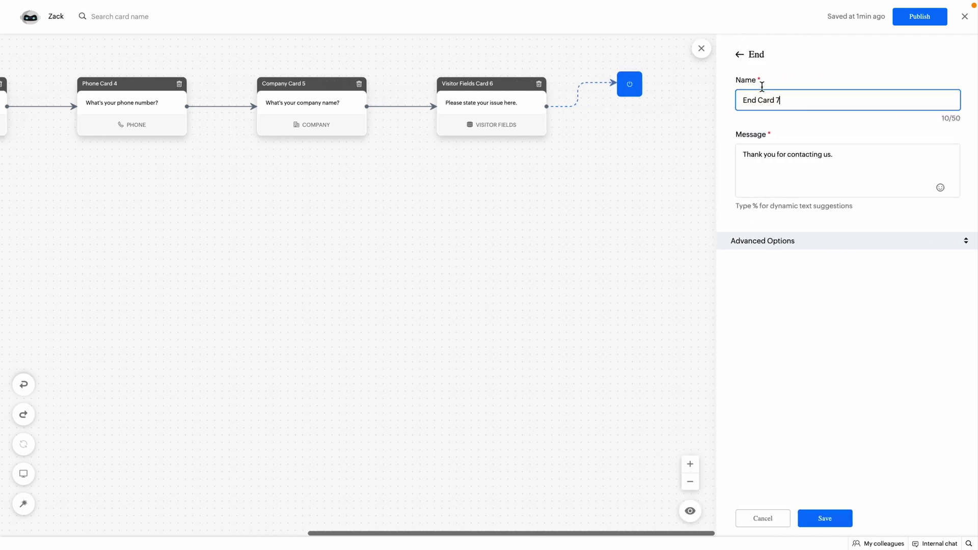
left_click(834, 519)
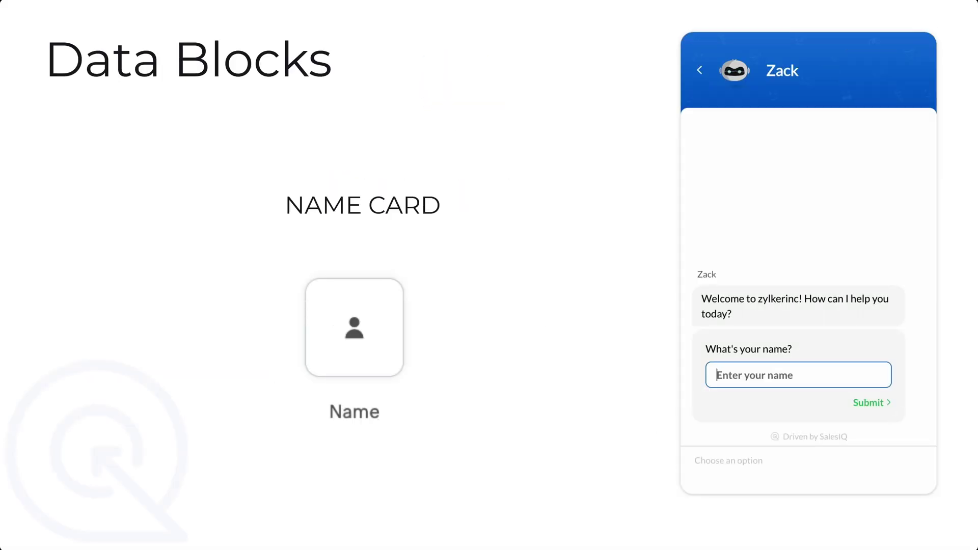
- In the chat preview, answer the name, email and phone prompts, then start typing an order issue
type("James")
key("Return")
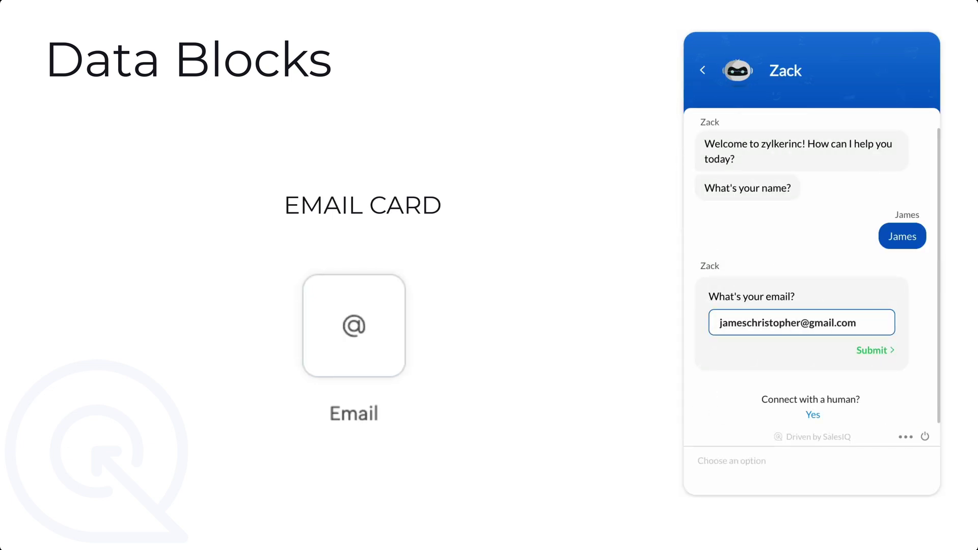
key("Return")
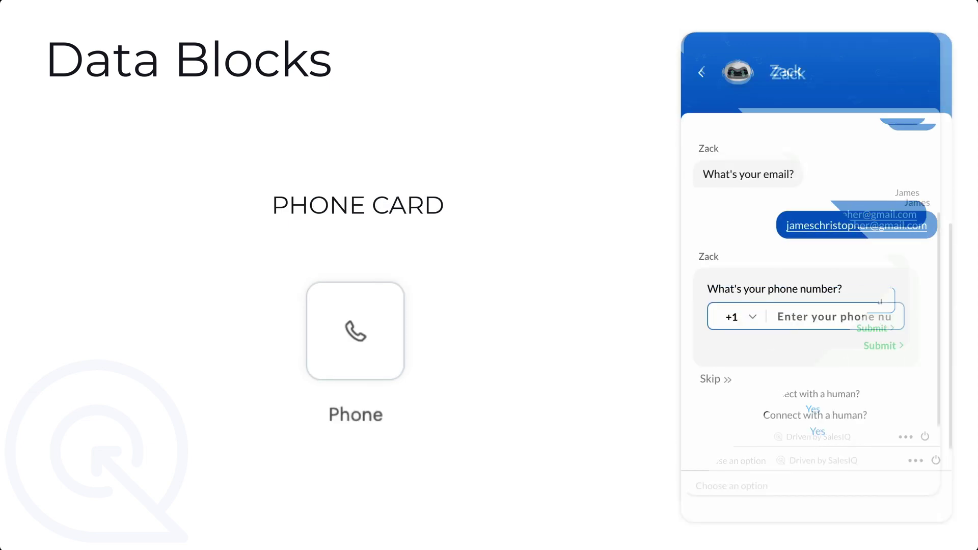
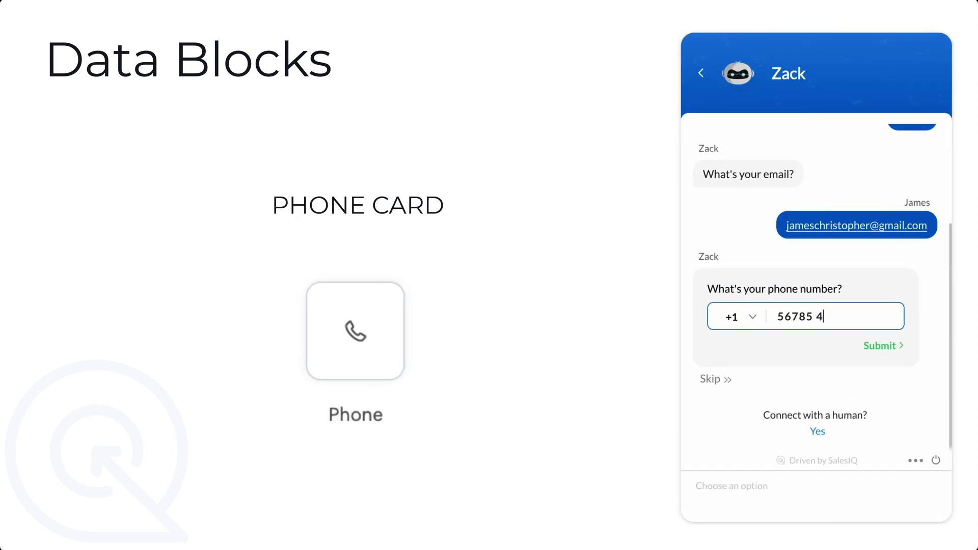
key("Return")
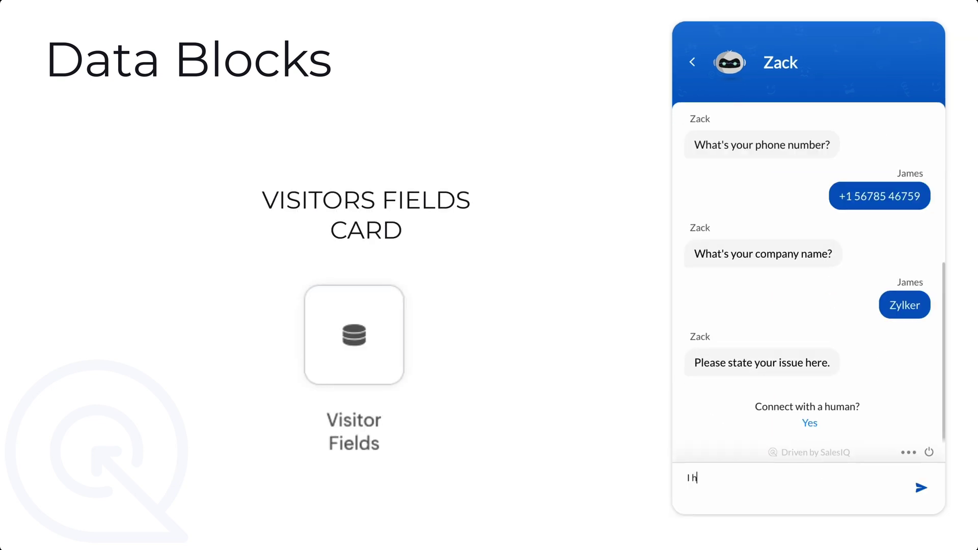
type("ve problem with a order.")
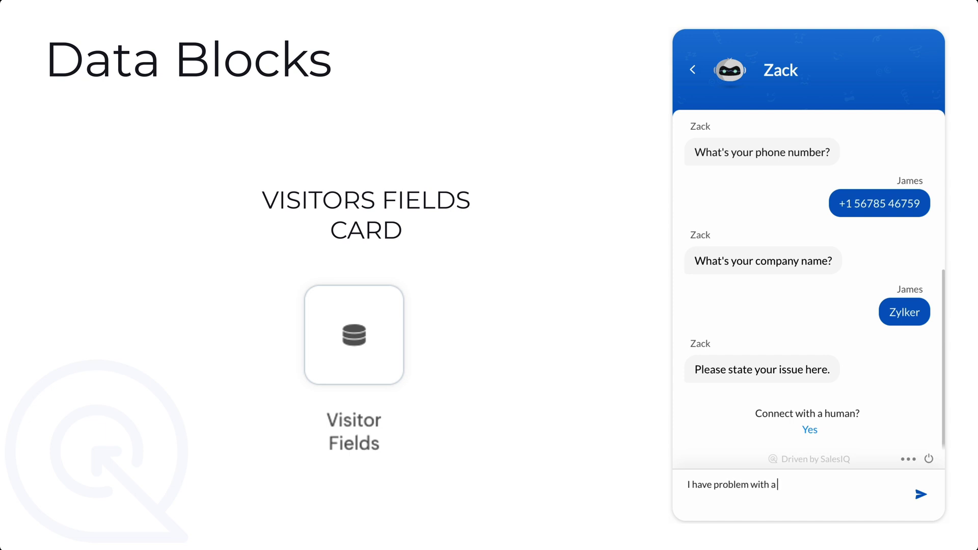